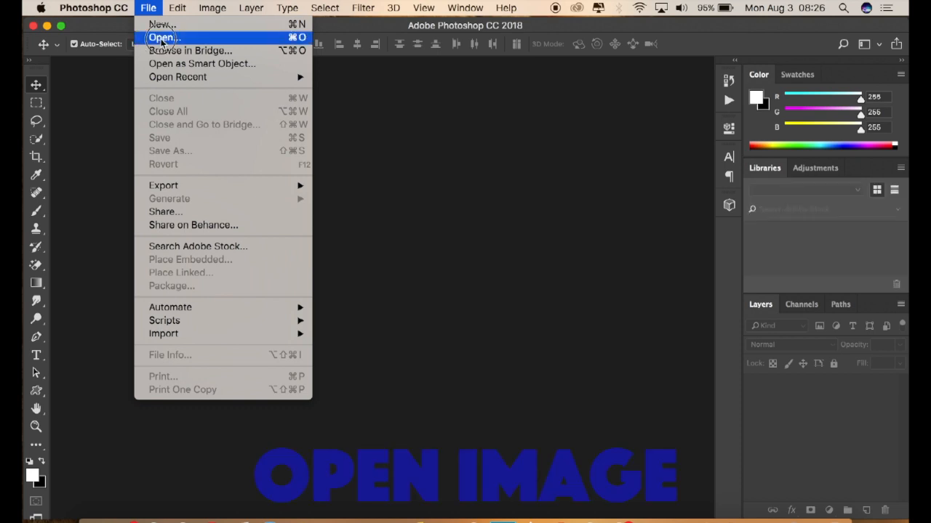
- Open the photo IMG_0653.jpg from the Desktop folder
{"action": "left_click", "coordinate": [161, 40]}
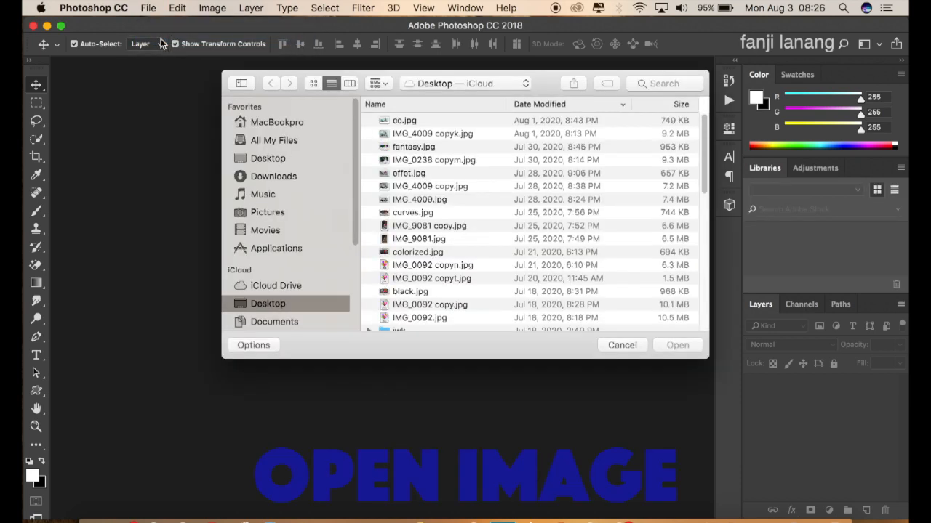
{"action": "left_click_drag", "start_coordinate": [705, 126], "coordinate": [717, 256]}
{"action": "left_click", "coordinate": [475, 244]}
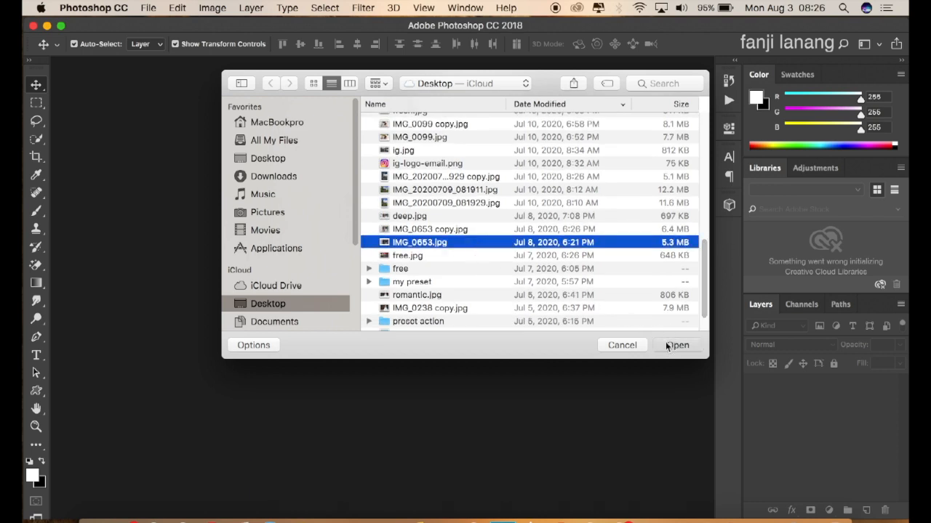
{"action": "left_click", "coordinate": [668, 346]}
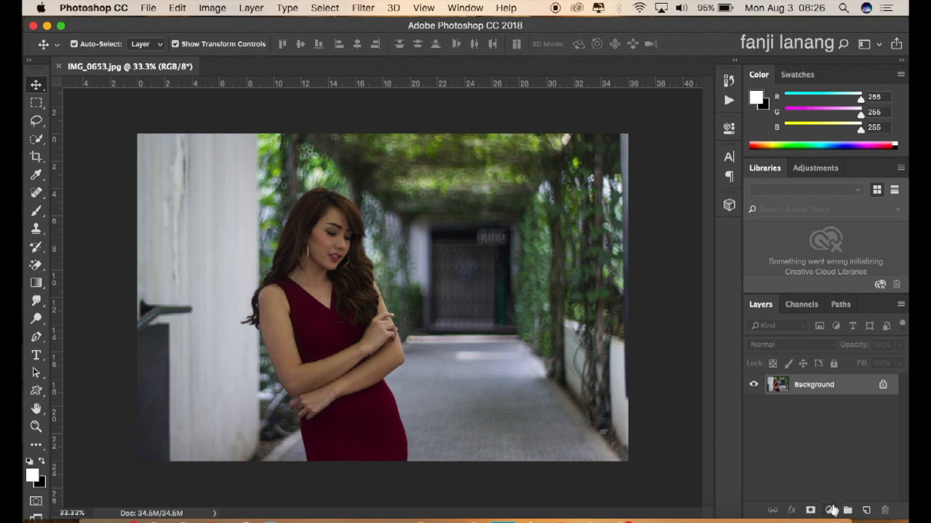
- Add a Selective Color adjustment layer above the Background and set its blend mode to Screen
{"action": "left_click", "coordinate": [831, 511]}
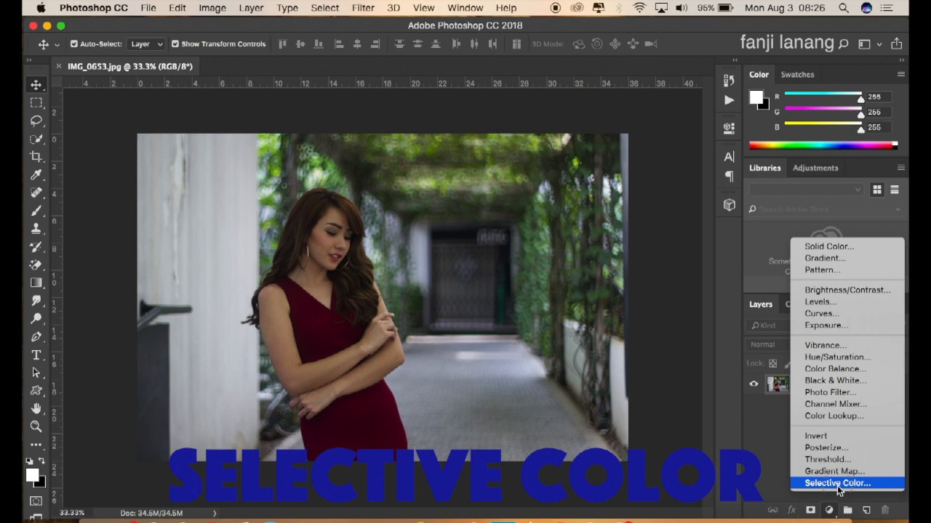
{"action": "left_click", "coordinate": [838, 483]}
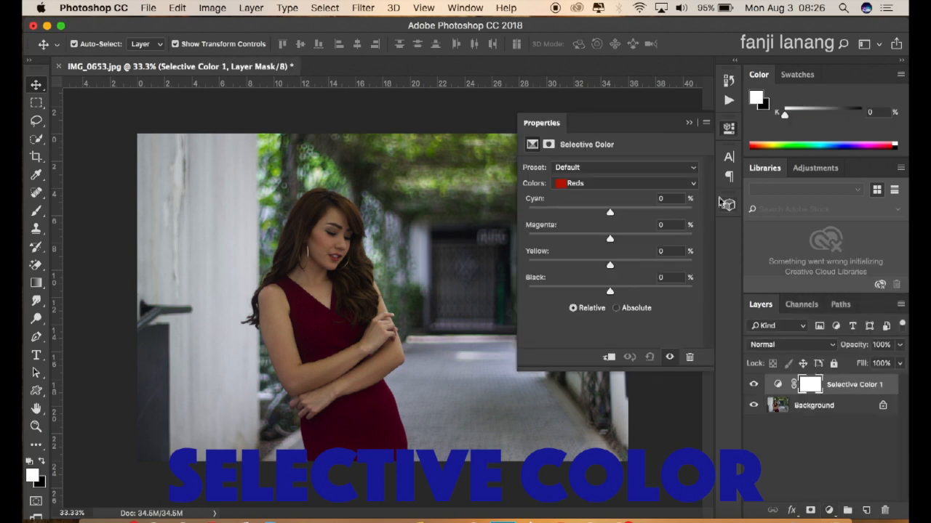
{"action": "left_click", "coordinate": [689, 122]}
{"action": "left_click", "coordinate": [786, 347]}
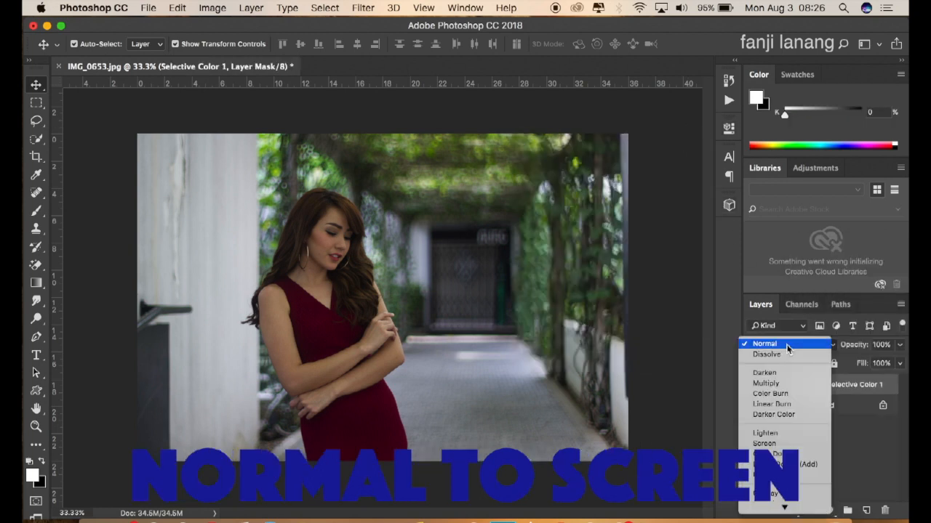
{"action": "left_click", "coordinate": [770, 445]}
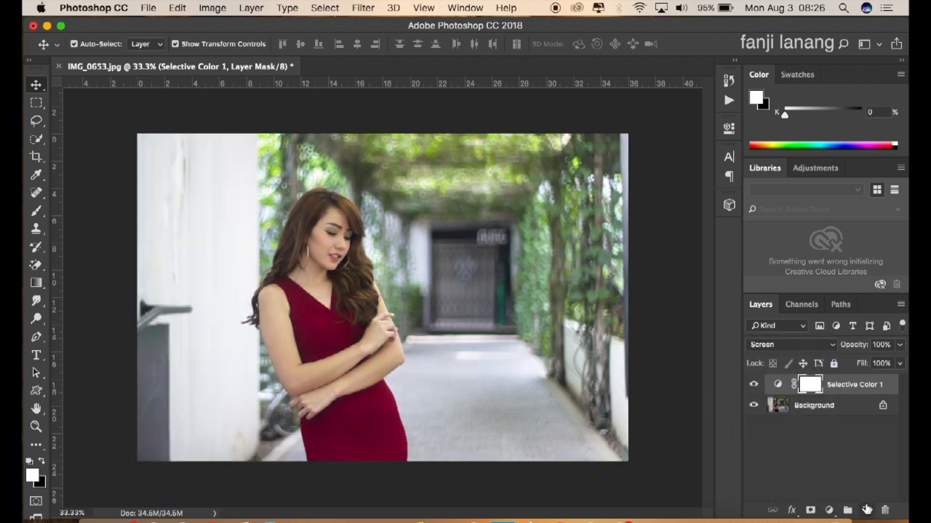
- Create a new layer and use Apply Image on it with the Merged layer as source and Normal blending
{"action": "left_click", "coordinate": [865, 510]}
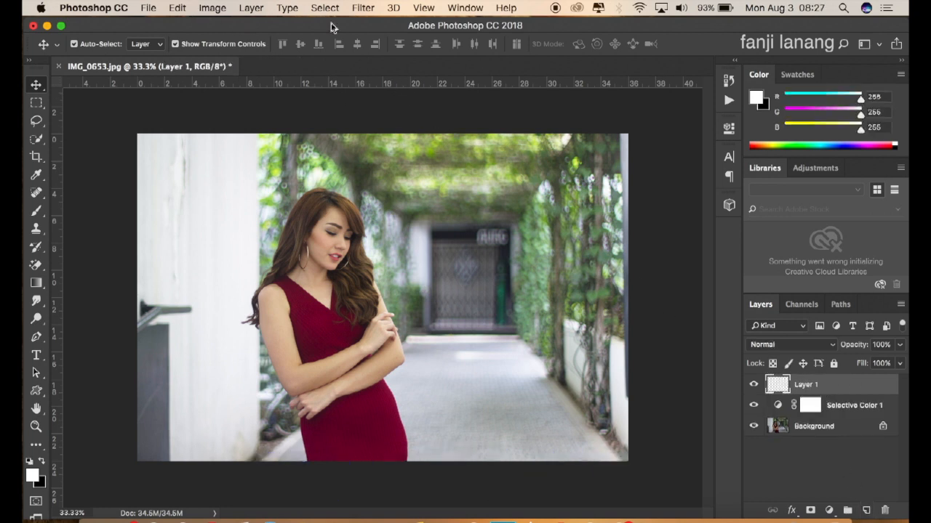
{"action": "left_click", "coordinate": [212, 8]}
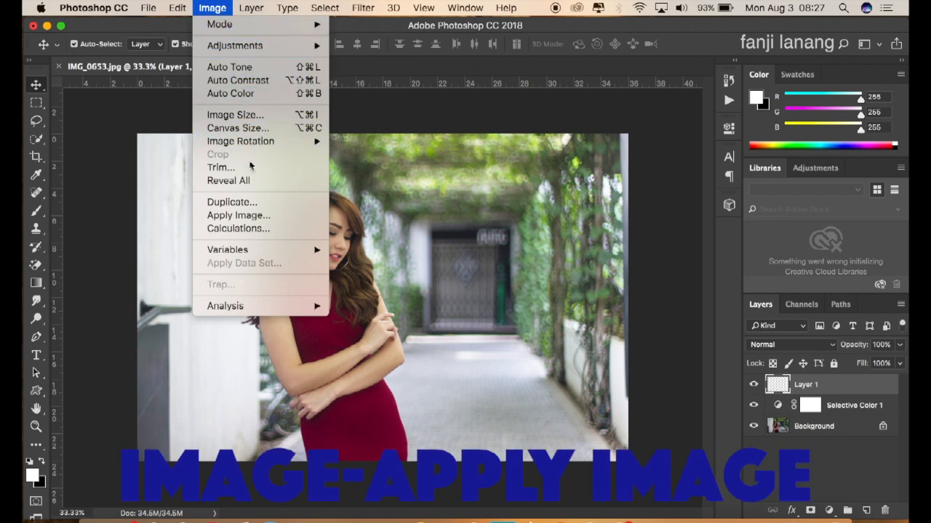
{"action": "left_click", "coordinate": [251, 216]}
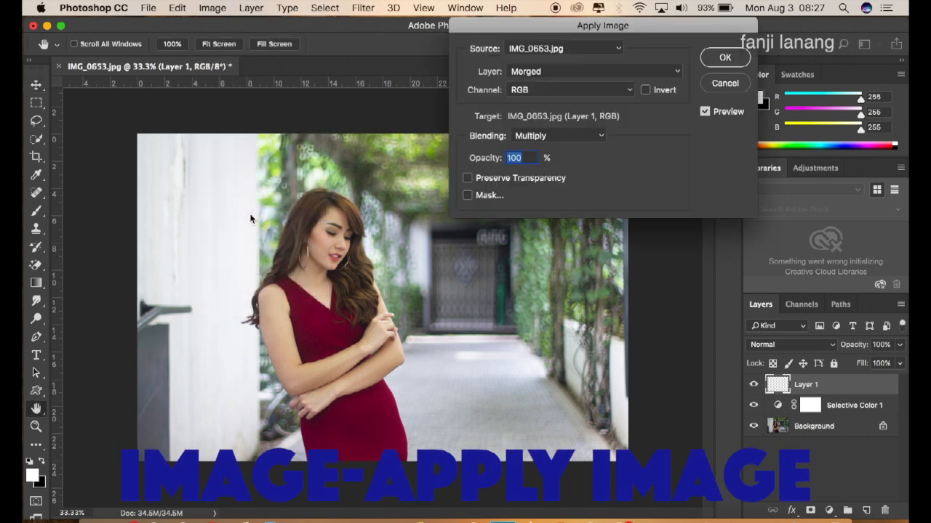
{"action": "left_click", "coordinate": [563, 72]}
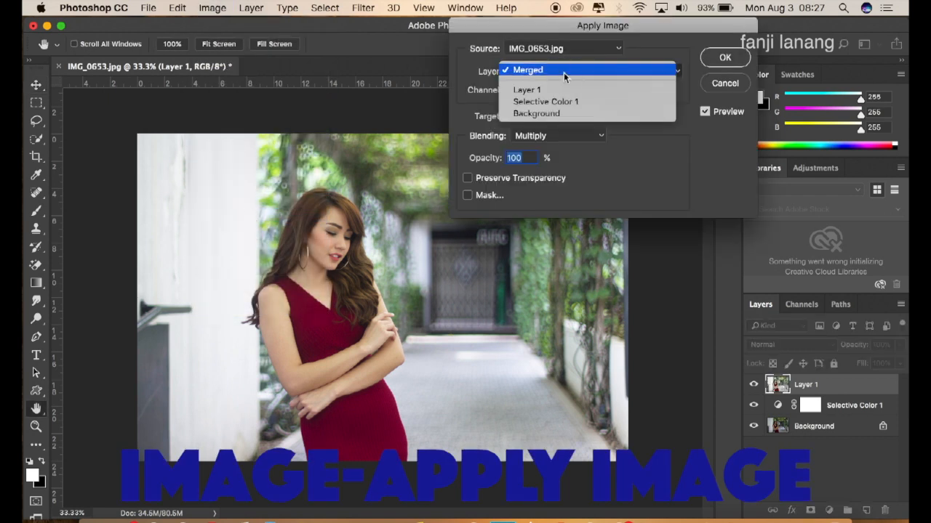
{"action": "left_click", "coordinate": [564, 73]}
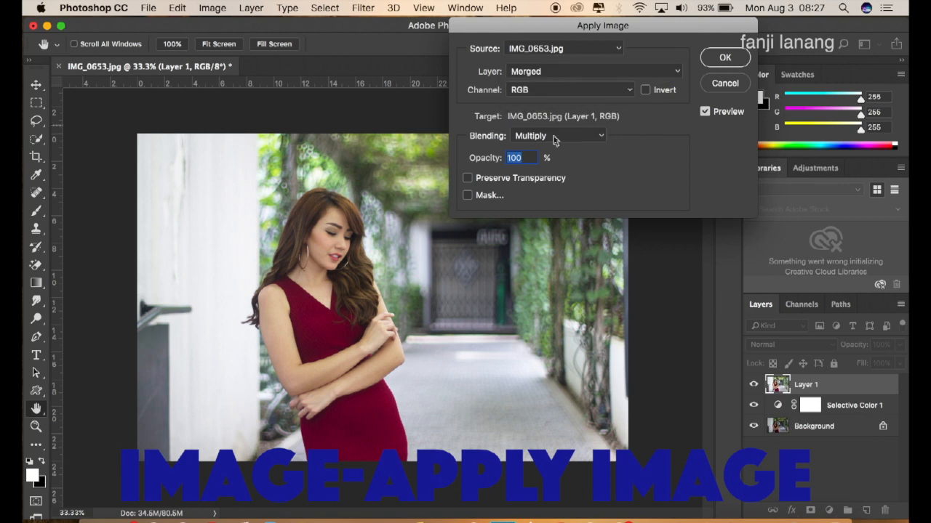
{"action": "left_click", "coordinate": [583, 140]}
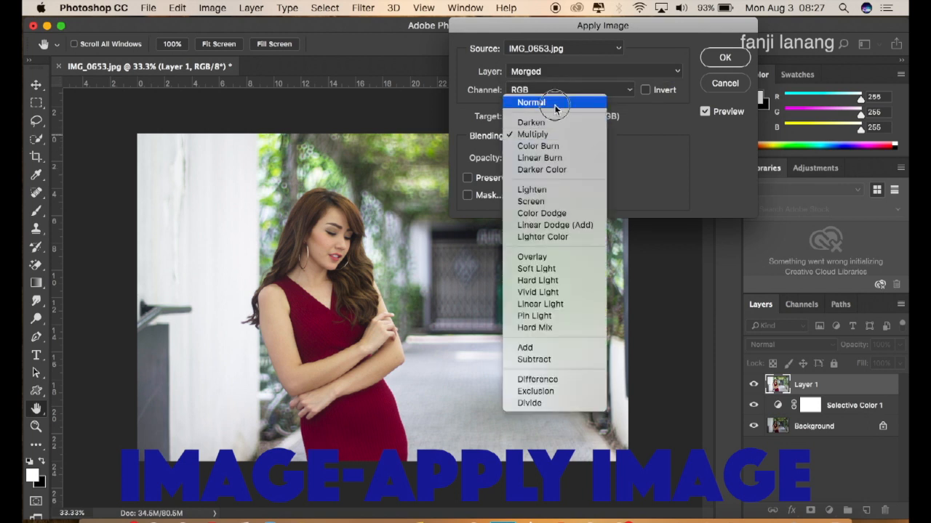
{"action": "left_click", "coordinate": [558, 97]}
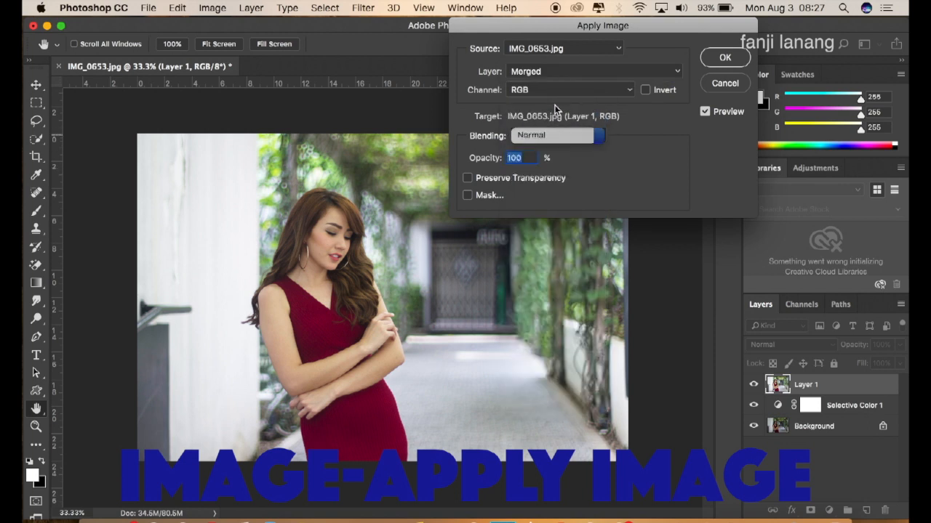
{"action": "left_click", "coordinate": [724, 64]}
{"action": "left_click", "coordinate": [723, 62]}
{"action": "left_click", "coordinate": [754, 385]}
{"action": "left_click", "coordinate": [755, 386]}
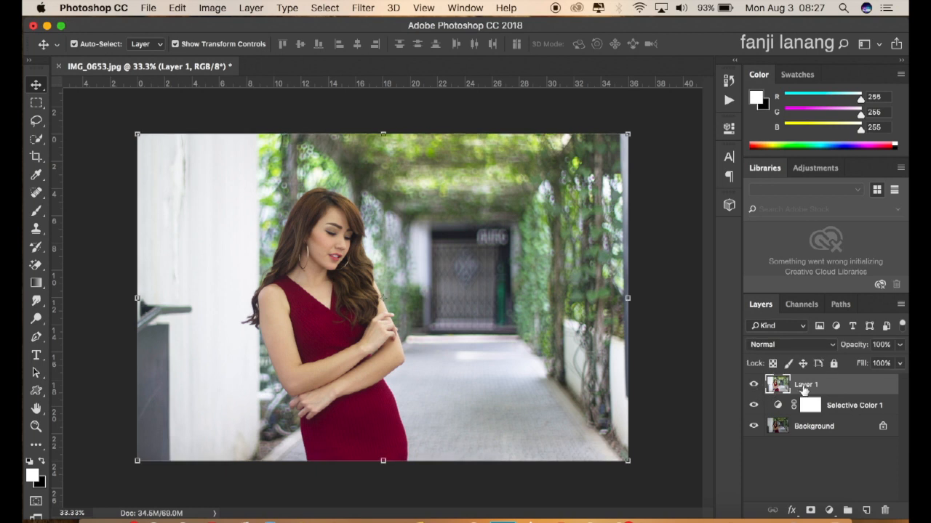
- Apply Shadows/Highlights to Layer 1 with the Shadows Amount at 35% and the Highlights Amount at 0%
{"action": "left_click", "coordinate": [213, 8]}
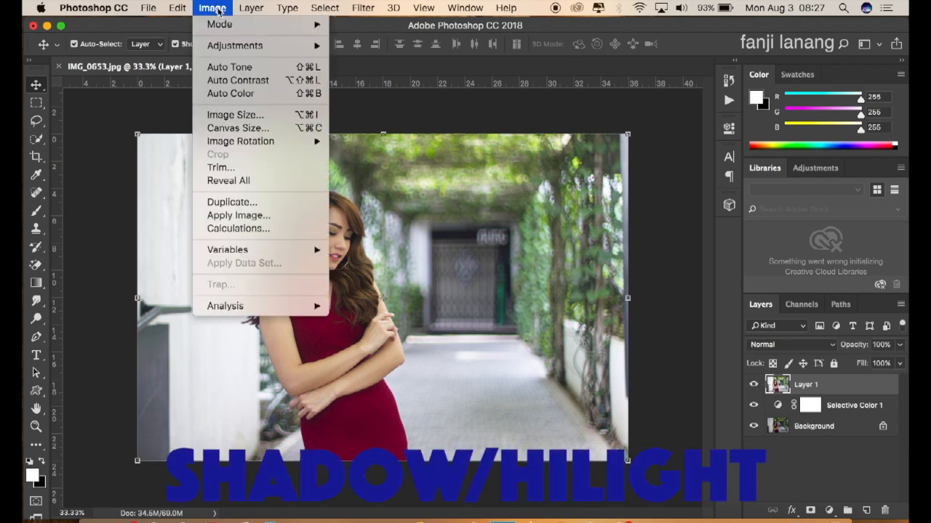
{"action": "mouse_move", "coordinate": [235, 45]}
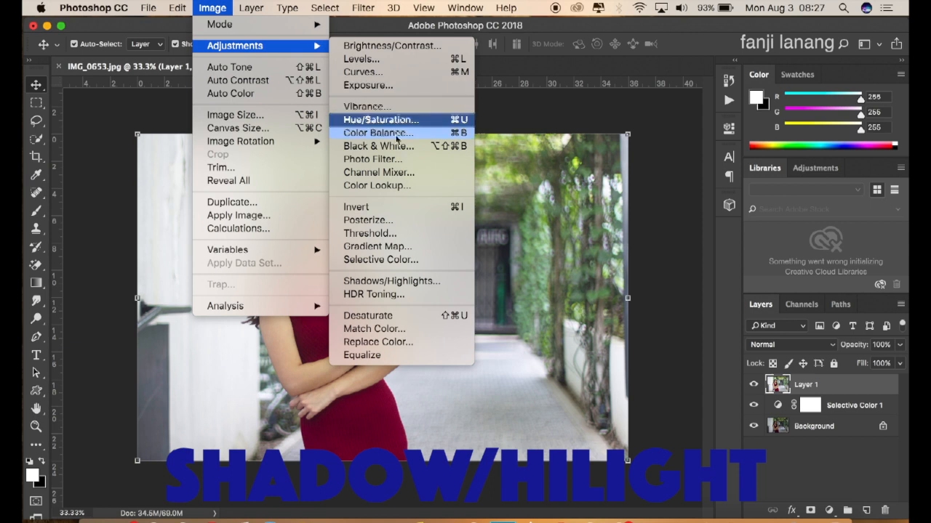
{"action": "left_click", "coordinate": [420, 288]}
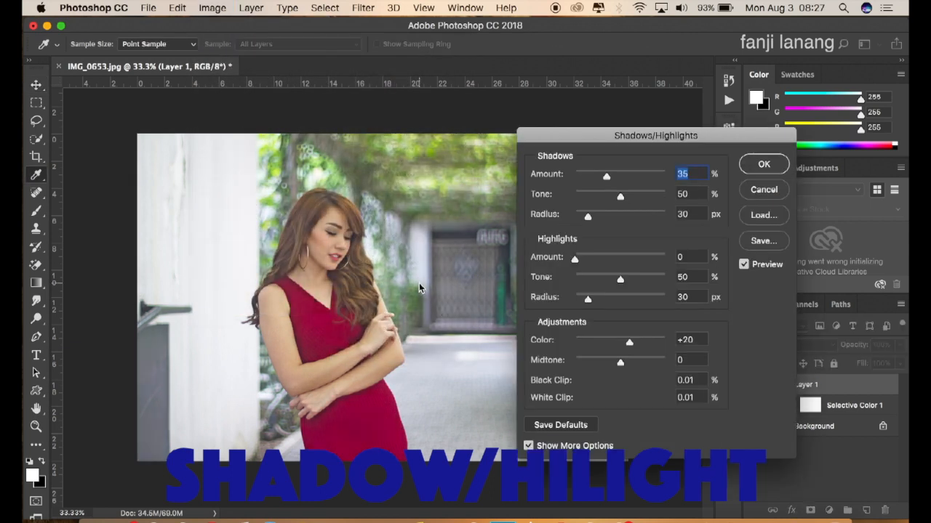
{"action": "left_click", "coordinate": [528, 445]}
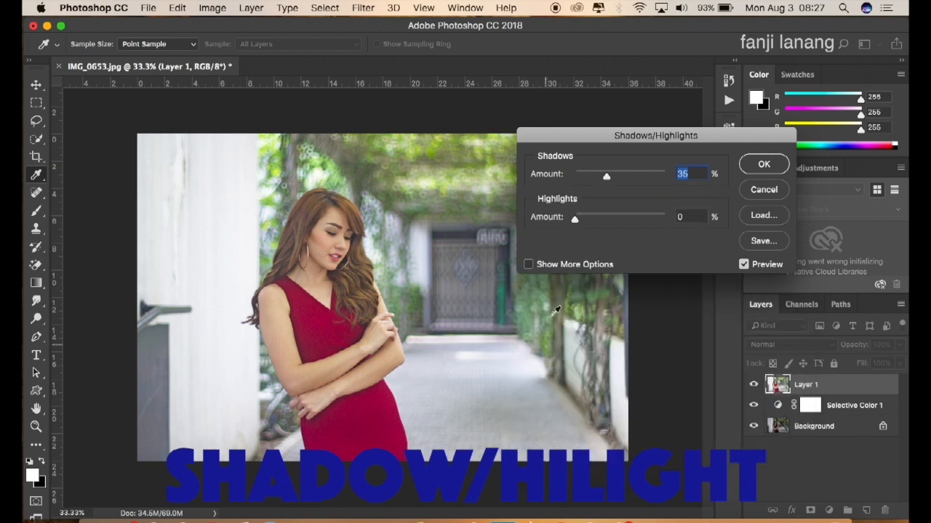
{"action": "left_click", "coordinate": [531, 265]}
{"action": "left_click", "coordinate": [693, 174]}
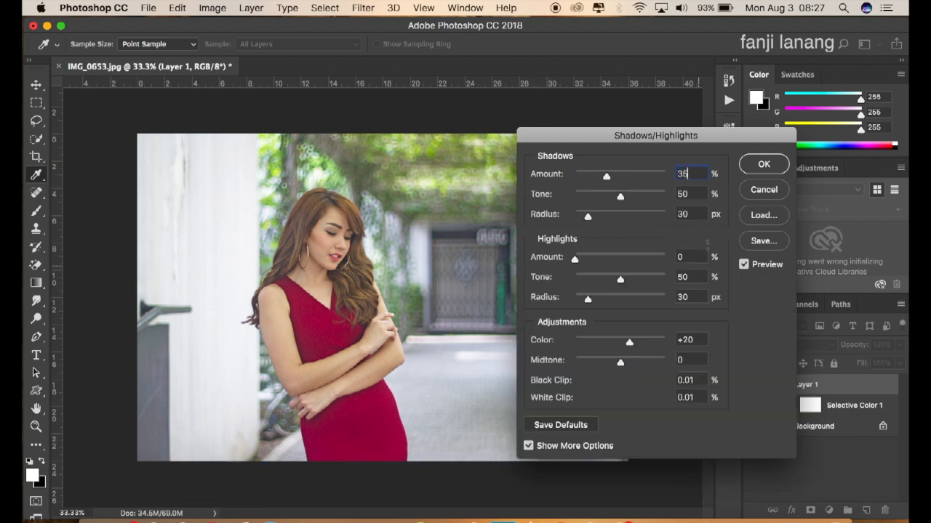
{"action": "left_click", "coordinate": [762, 165]}
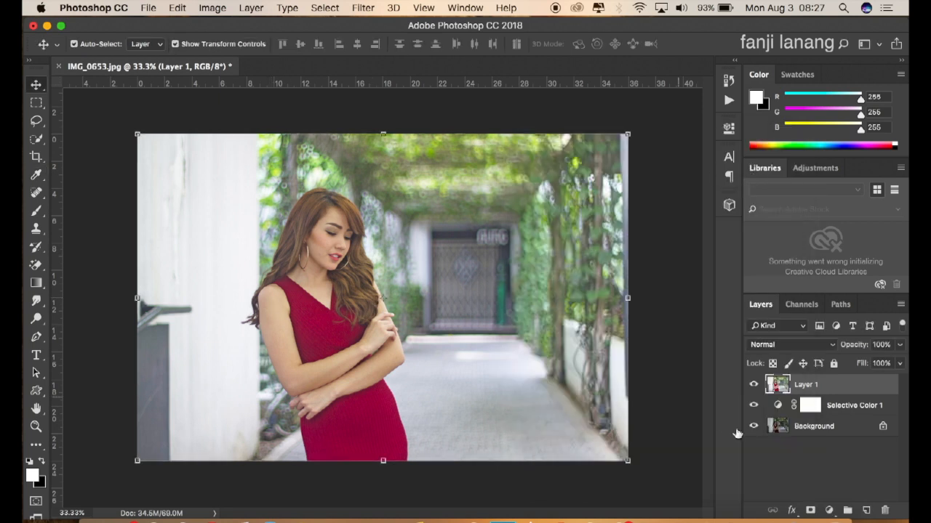
- Add a second Selective Color adjustment layer above Layer 1 and set Black to +20% for the Blacks
{"action": "left_click", "coordinate": [830, 510]}
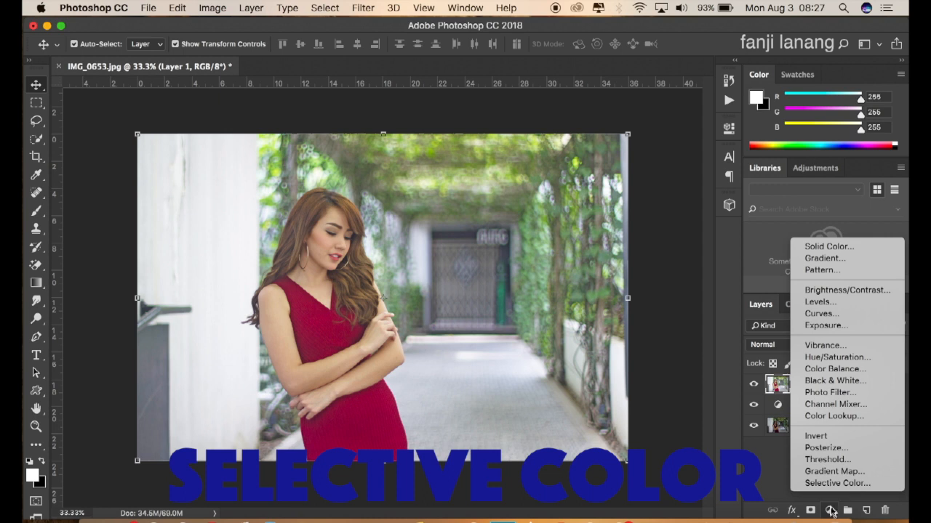
{"action": "left_click", "coordinate": [822, 486]}
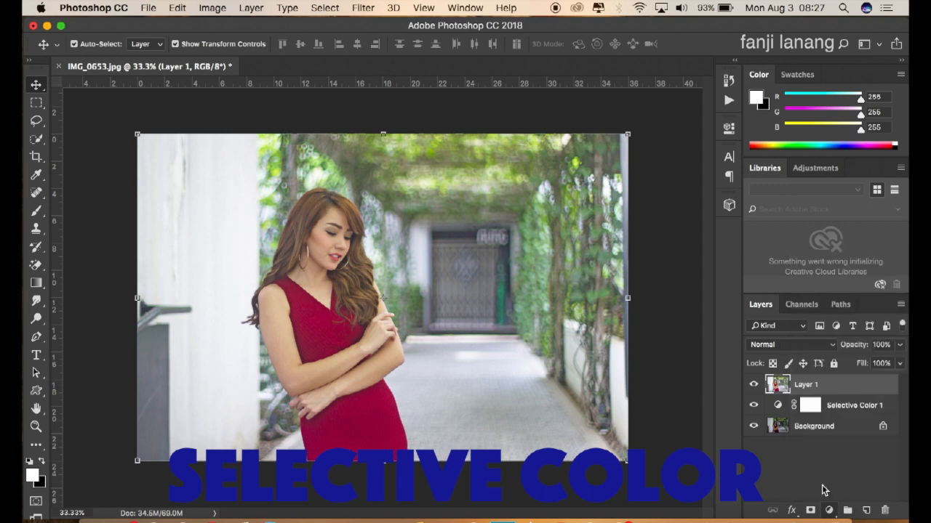
{"action": "left_click", "coordinate": [613, 182]}
{"action": "left_click", "coordinate": [613, 182]}
{"action": "left_click", "coordinate": [600, 183]}
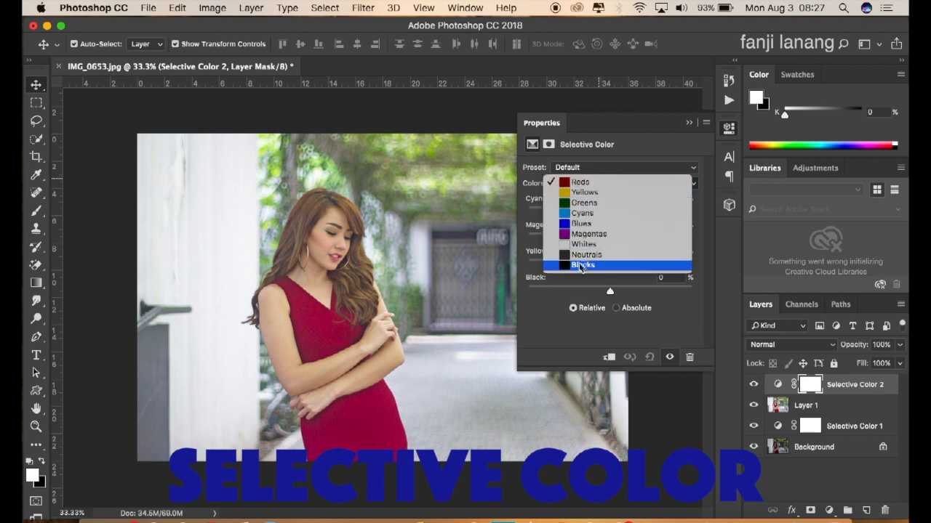
{"action": "left_click", "coordinate": [581, 266]}
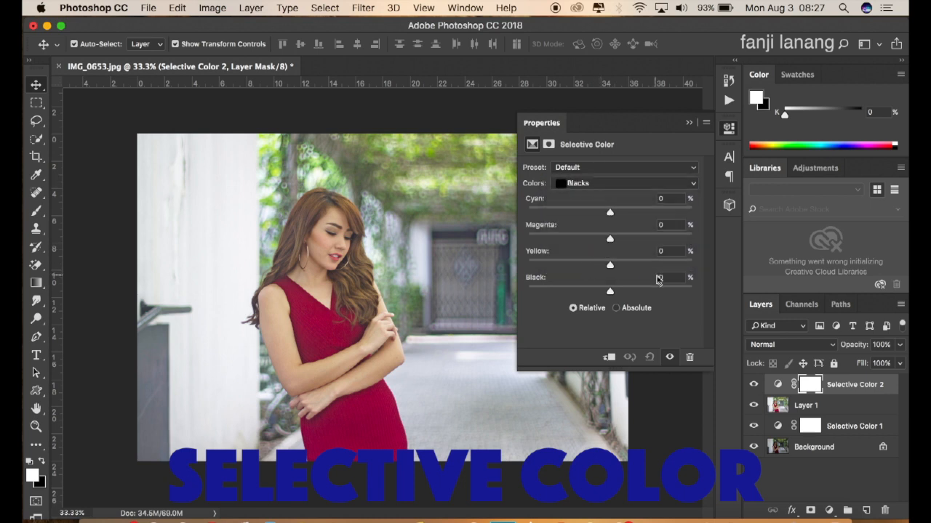
{"action": "left_click_drag", "start_coordinate": [610, 290], "coordinate": [626, 293]}
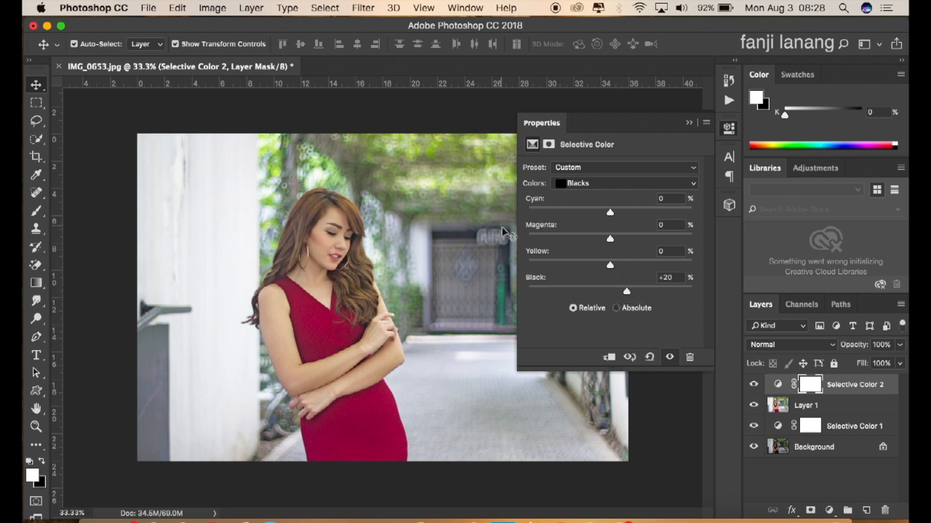
- In the second Selective Color layer, set the Reds to Cyan -50% and Black +50%
{"action": "left_click", "coordinate": [603, 183]}
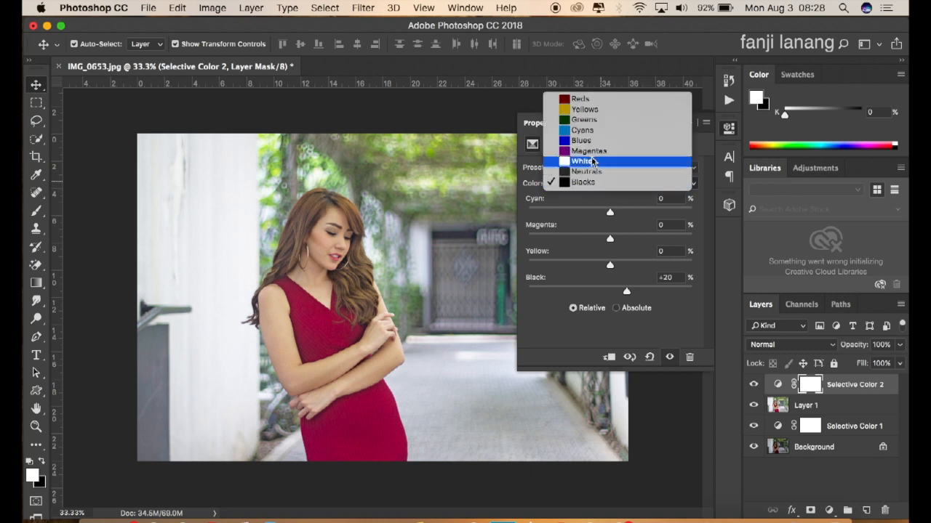
{"action": "left_click", "coordinate": [579, 98]}
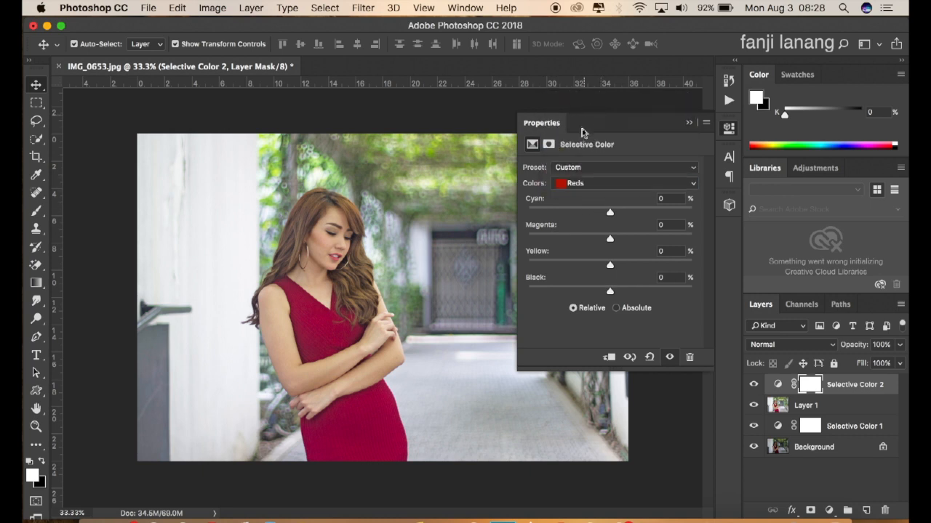
{"action": "left_click_drag", "start_coordinate": [563, 212], "coordinate": [569, 218]}
{"action": "left_click_drag", "start_coordinate": [649, 291], "coordinate": [652, 293]}
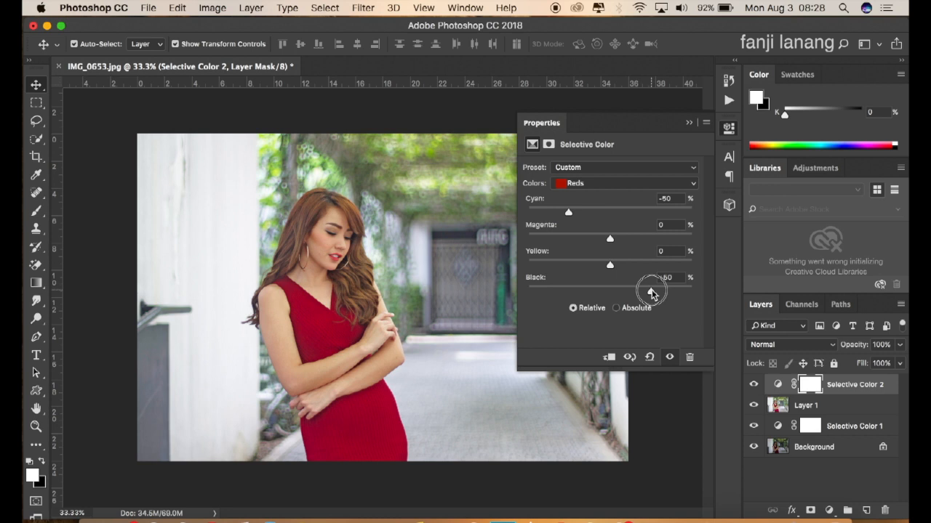
- In the same Selective Color layer, set Cyan to -50% for the Yellows and increase their Black value
{"action": "left_click", "coordinate": [578, 181]}
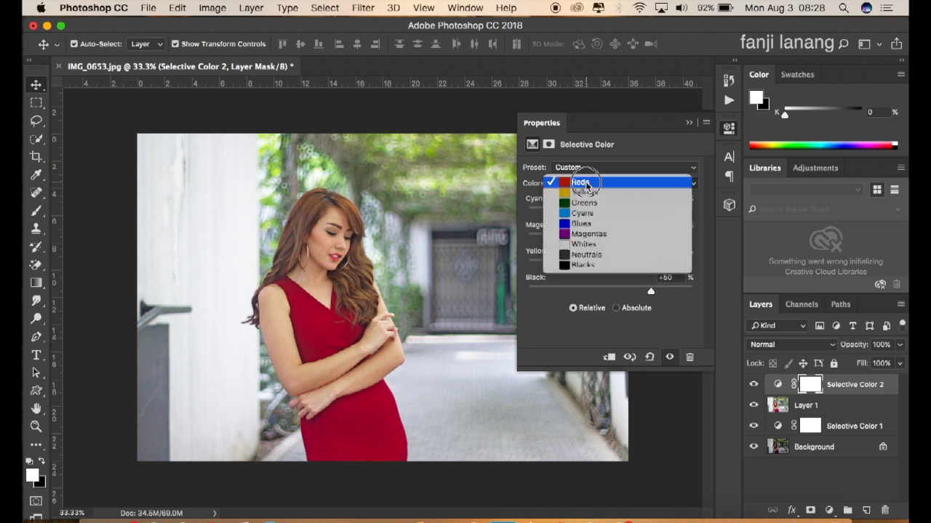
{"action": "left_click", "coordinate": [589, 192]}
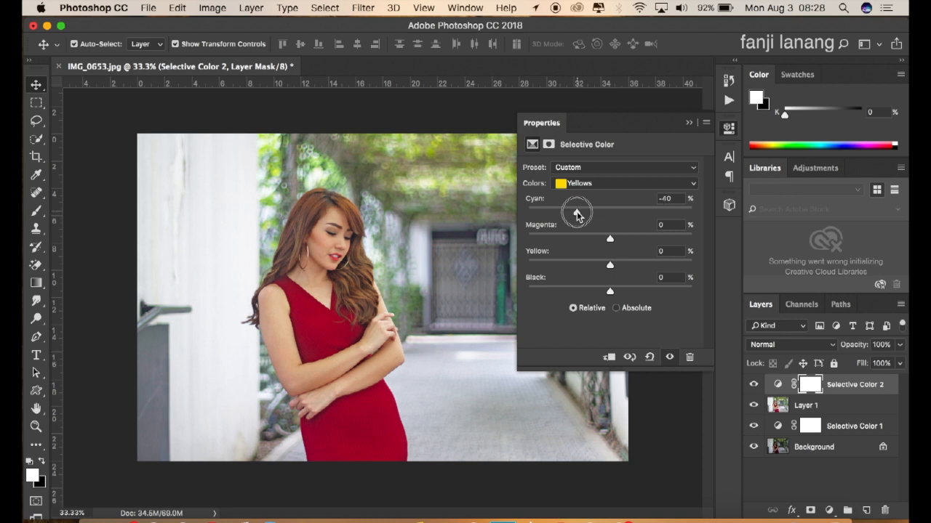
{"action": "left_click_drag", "start_coordinate": [577, 215], "coordinate": [569, 219]}
{"action": "left_click", "coordinate": [640, 291]}
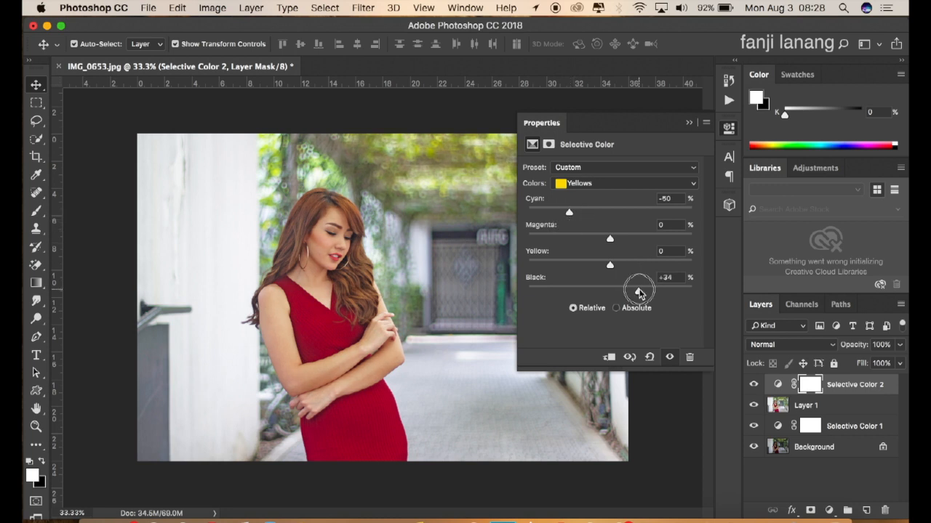
{"action": "left_click_drag", "start_coordinate": [640, 292], "coordinate": [652, 295]}
- Compare the photo with and without the Selective Color 2 layer, leaving the layer visible
{"action": "left_click", "coordinate": [689, 126]}
{"action": "left_click", "coordinate": [754, 384]}
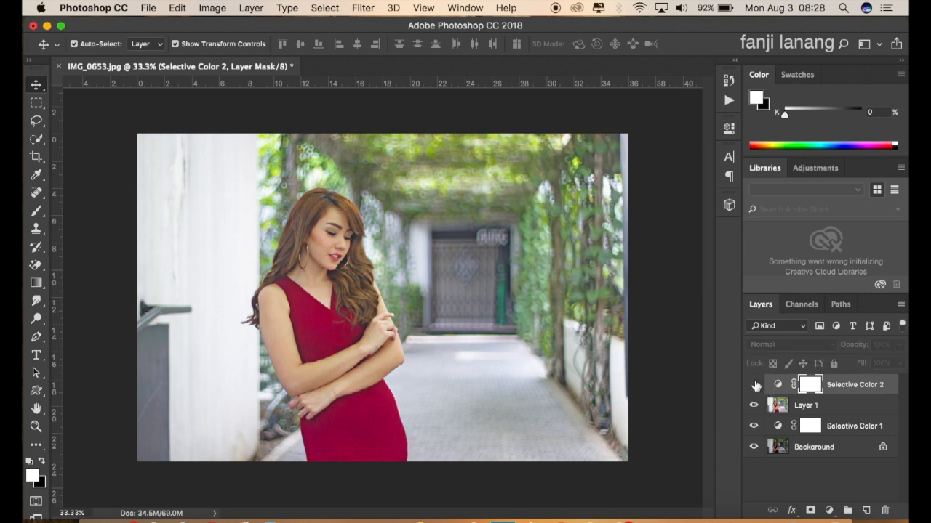
{"action": "left_click", "coordinate": [754, 385]}
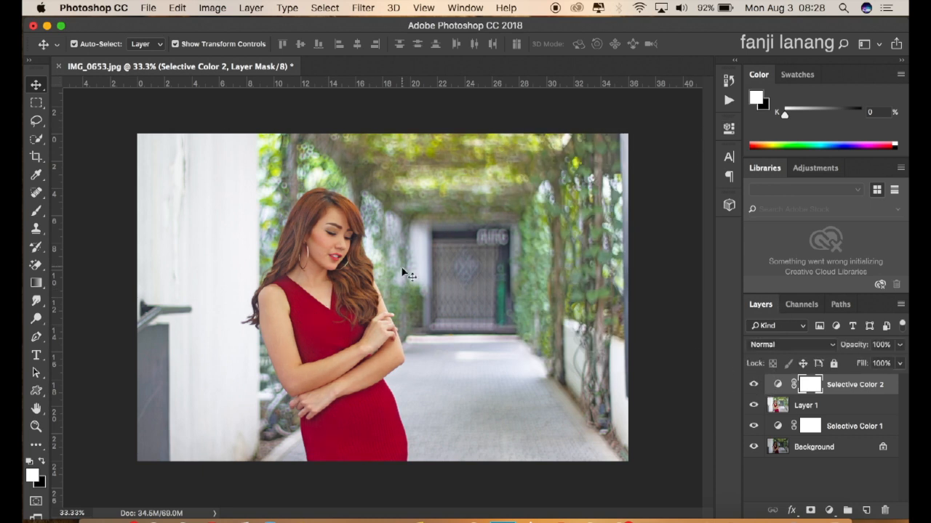
- Add a Channel Mixer adjustment layer above Selective Color 2 with the Red output set to Red -50%, Green +200% and Blue -50%
{"action": "left_click", "coordinate": [830, 511]}
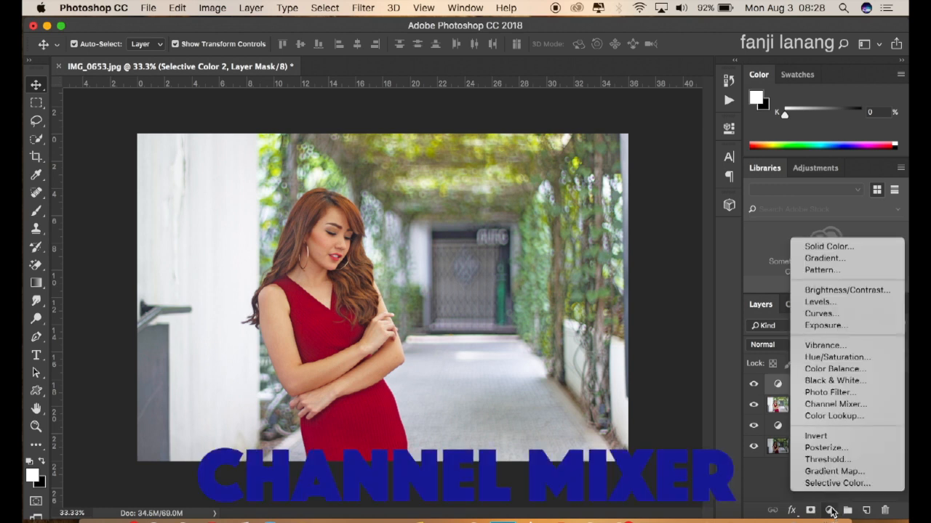
{"action": "left_click", "coordinate": [834, 405]}
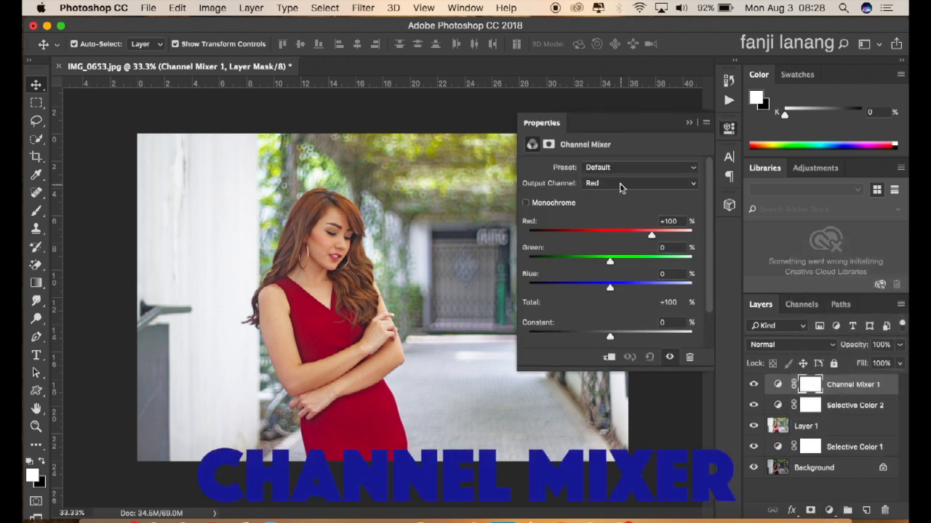
{"action": "left_click", "coordinate": [621, 184]}
{"action": "left_click", "coordinate": [604, 186]}
{"action": "left_click", "coordinate": [581, 235]}
{"action": "left_click_drag", "start_coordinate": [582, 235], "coordinate": [712, 265]}
{"action": "left_click_drag", "start_coordinate": [610, 287], "coordinate": [589, 290]}
{"action": "left_click", "coordinate": [681, 246]}
{"action": "left_click", "coordinate": [677, 221]}
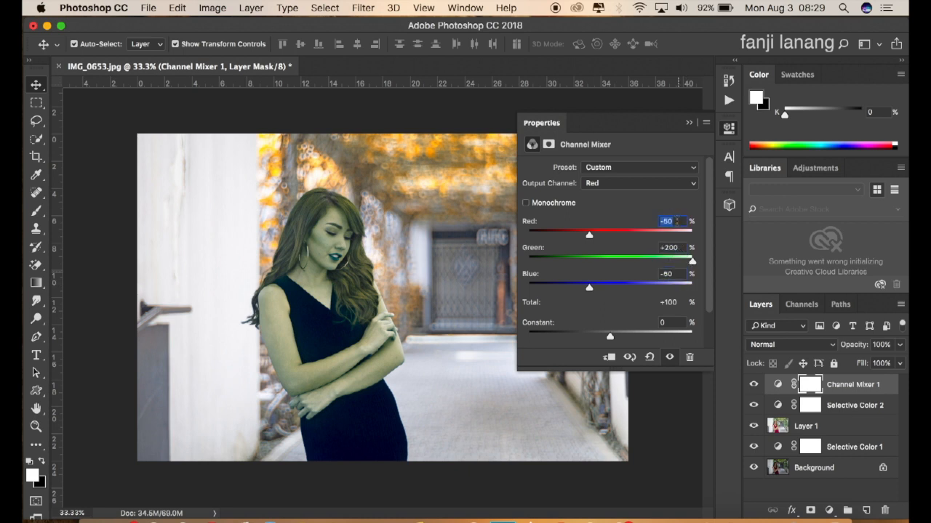
{"action": "left_click", "coordinate": [689, 125]}
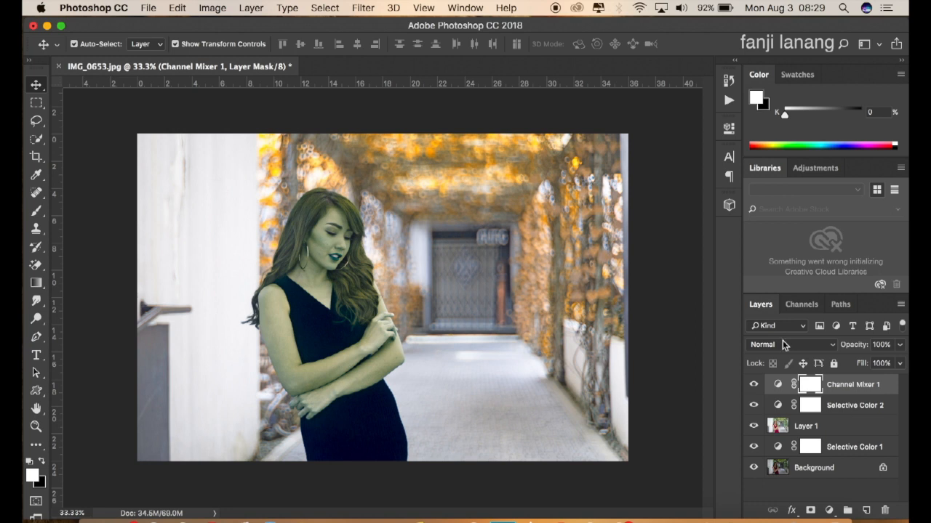
- Set the Channel Mixer 1 layer's blend mode to Lighten and compare the photo with and without it, leaving it visible
{"action": "left_click", "coordinate": [784, 345]}
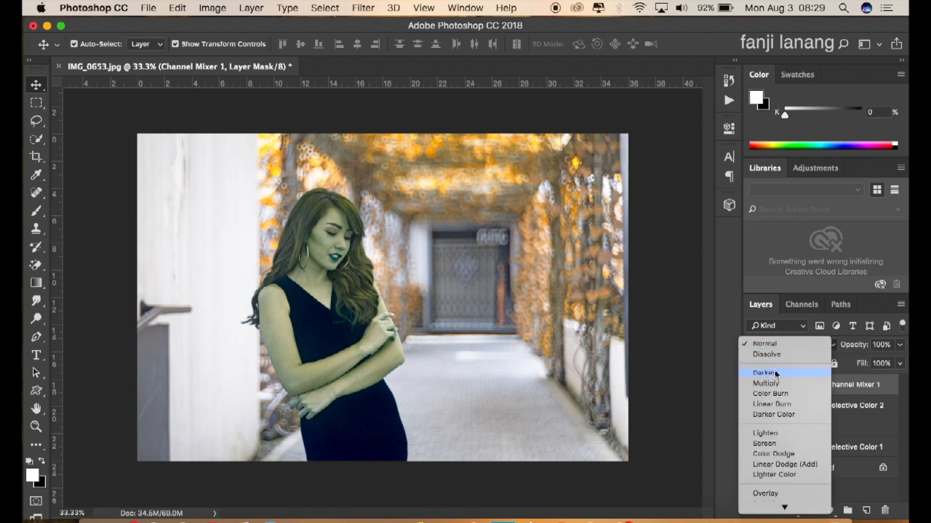
{"action": "left_click", "coordinate": [772, 433]}
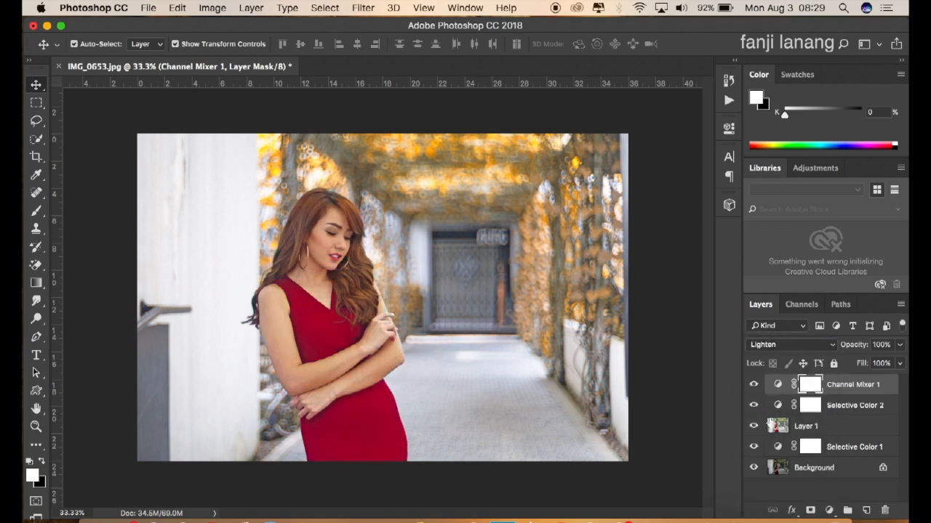
{"action": "left_click", "coordinate": [755, 384]}
{"action": "left_click", "coordinate": [754, 385]}
- Add a Vibrance adjustment layer with Vibrance +30 and Saturation +10
{"action": "left_click", "coordinate": [830, 510]}
{"action": "left_click", "coordinate": [808, 347]}
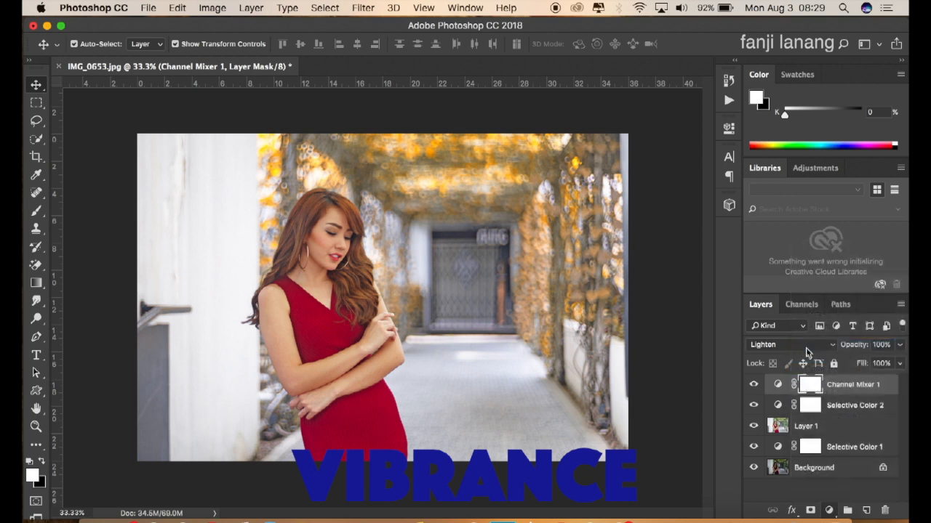
{"action": "left_click", "coordinate": [635, 181]}
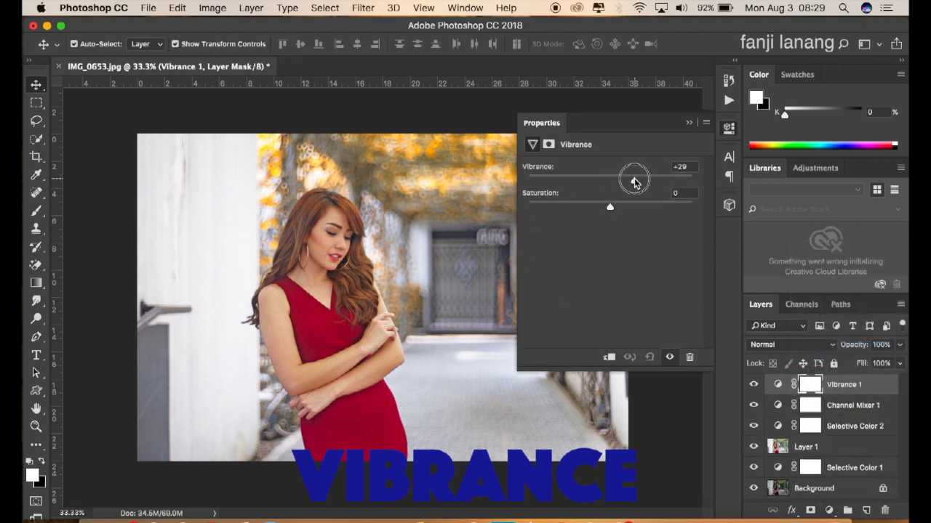
{"action": "left_click_drag", "start_coordinate": [635, 181], "coordinate": [637, 181]}
{"action": "left_click_drag", "start_coordinate": [612, 210], "coordinate": [620, 214]}
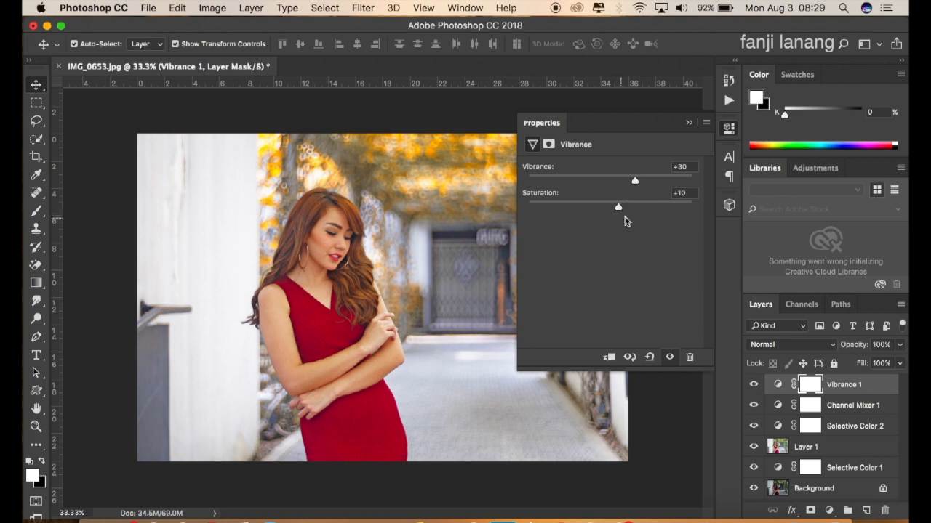
{"action": "left_click", "coordinate": [689, 125]}
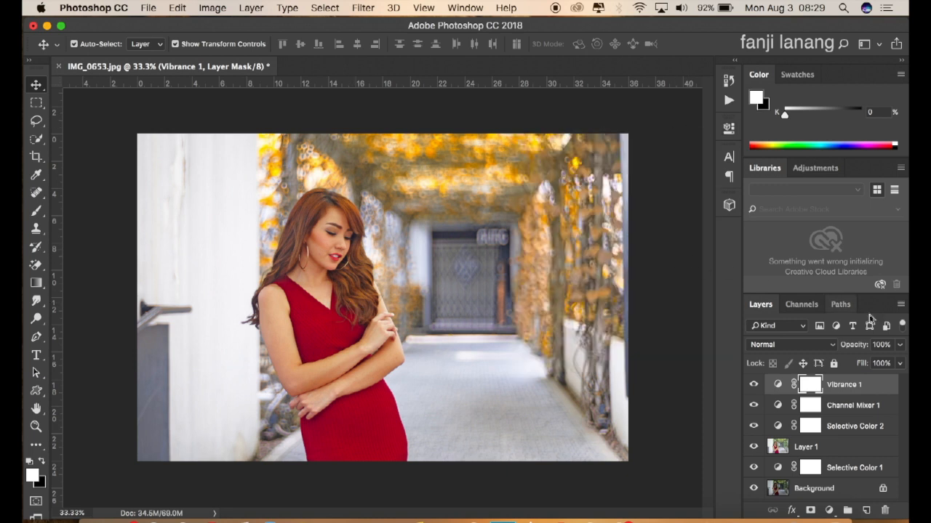
- Add a Brightness/Contrast adjustment layer with Brightness 20 and Contrast 10
{"action": "left_click", "coordinate": [831, 511]}
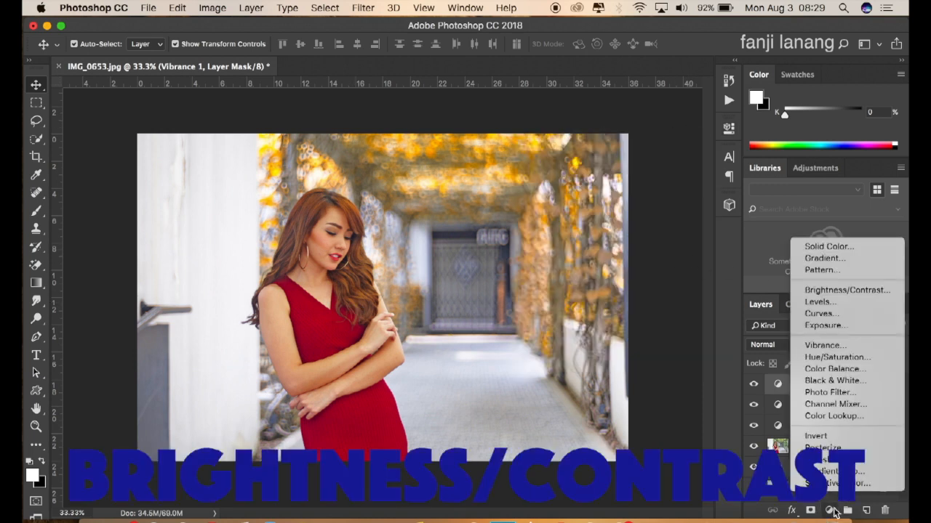
{"action": "left_click", "coordinate": [842, 292]}
{"action": "left_click", "coordinate": [632, 202]}
{"action": "mouse_move", "coordinate": [632, 202]}
{"action": "left_mouse_down"}
{"action": "mouse_move", "coordinate": [615, 232]}
{"action": "mouse_move", "coordinate": [622, 205]}
{"action": "left_mouse_up"}
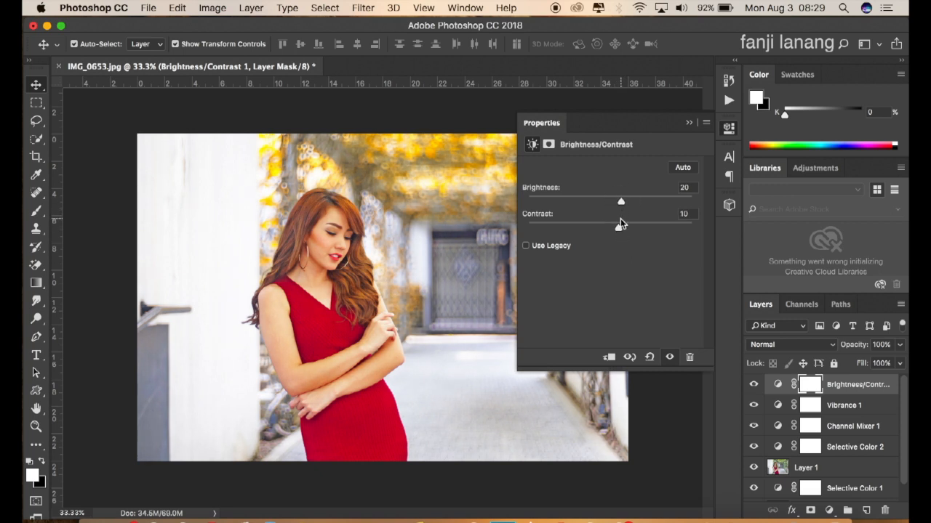
{"action": "left_click", "coordinate": [689, 125]}
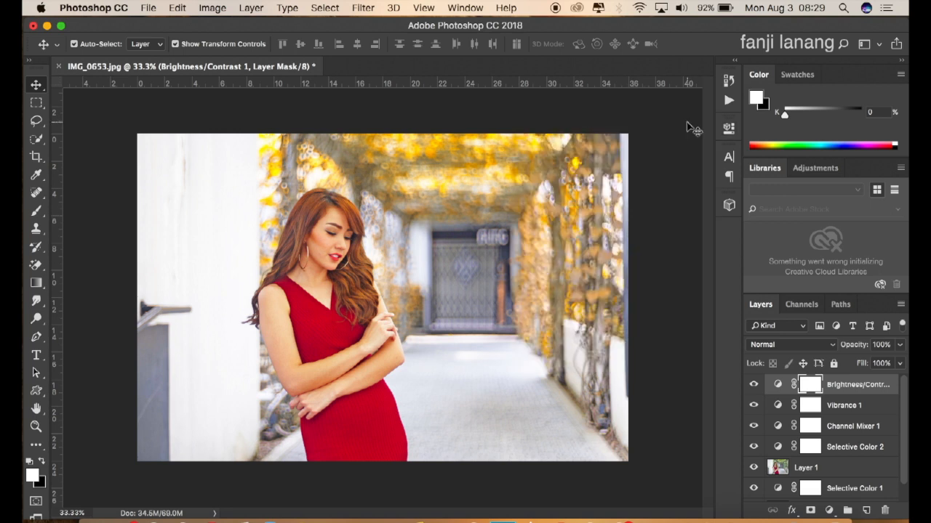
- Add a Curves adjustment layer, raise the RGB curve's midpoint slightly and shift its black point slightly inward
{"action": "left_click", "coordinate": [831, 512]}
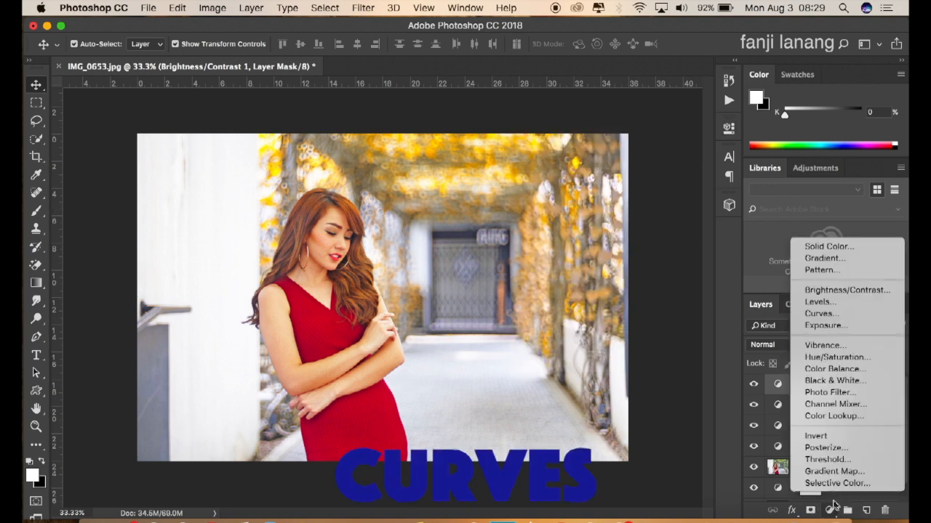
{"action": "left_click", "coordinate": [819, 315]}
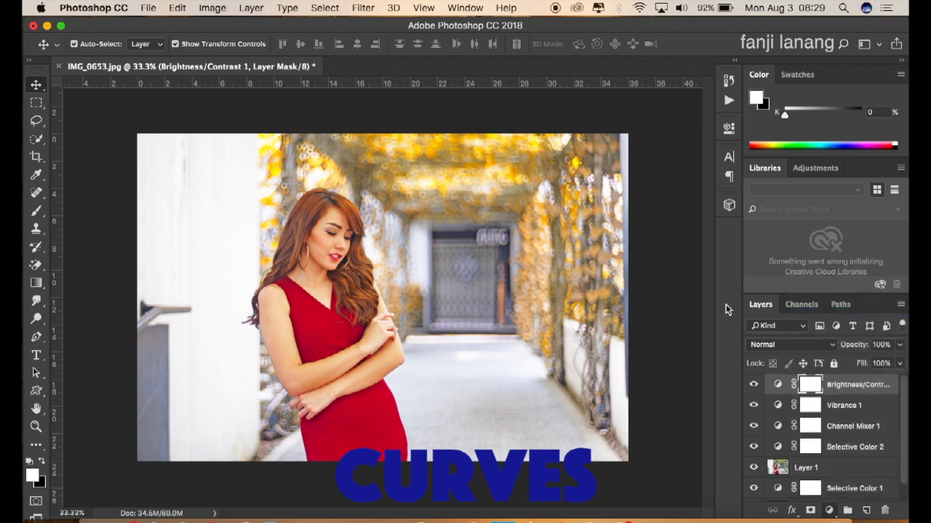
{"action": "left_click", "coordinate": [623, 262]}
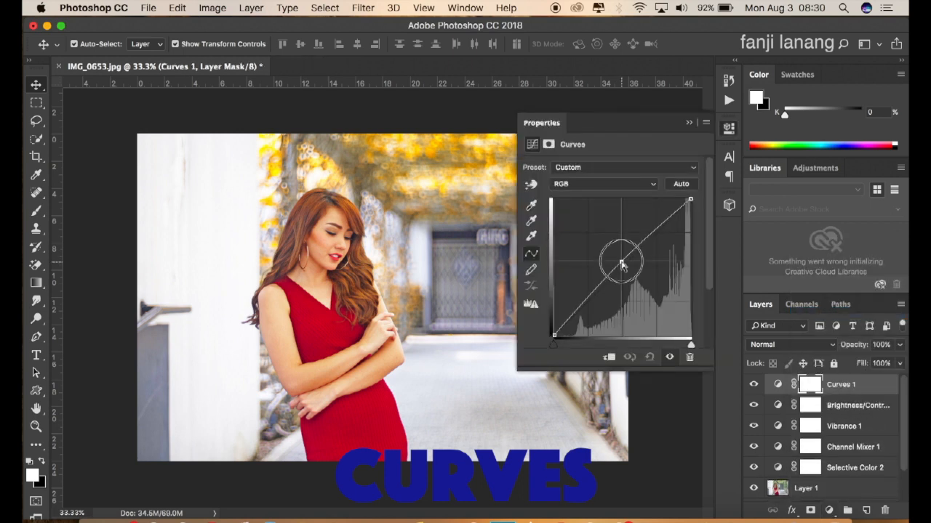
{"action": "left_click_drag", "start_coordinate": [624, 266], "coordinate": [623, 256]}
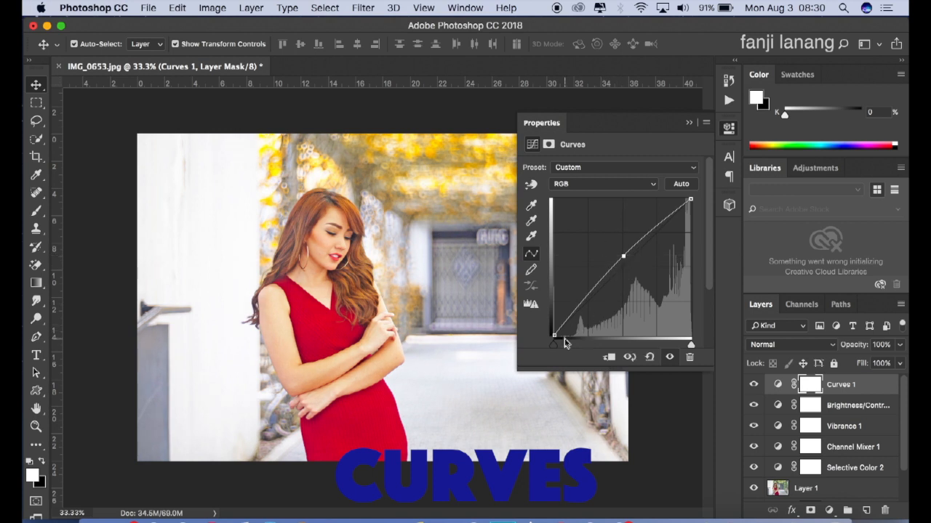
{"action": "left_click_drag", "start_coordinate": [554, 335], "coordinate": [558, 339]}
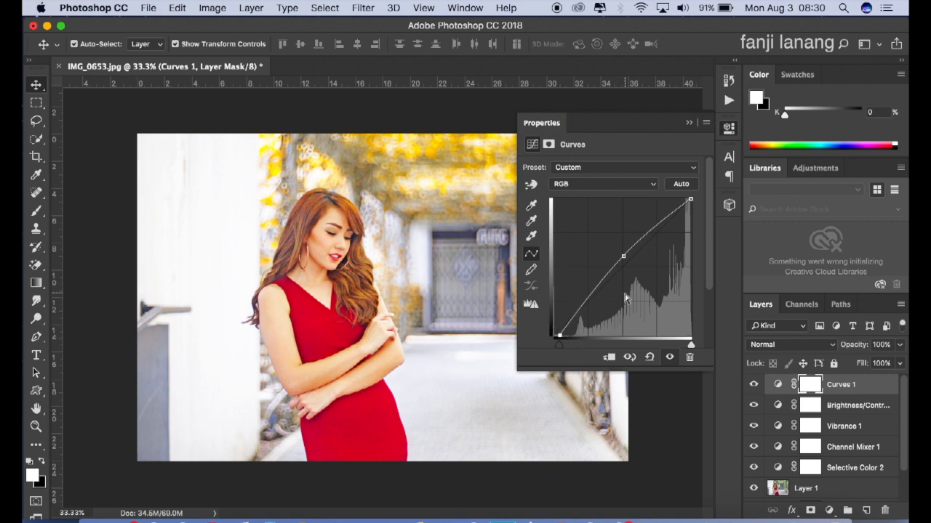
{"action": "left_click", "coordinate": [690, 125]}
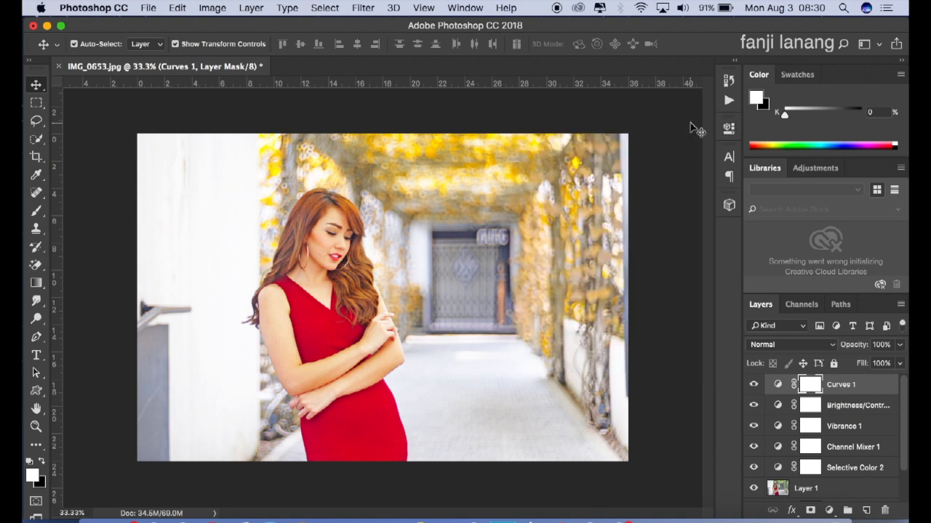
- Reduce the Curves 1 layer's opacity to 60% and compare the photo with and without it, leaving it visible
{"action": "left_click", "coordinate": [754, 384]}
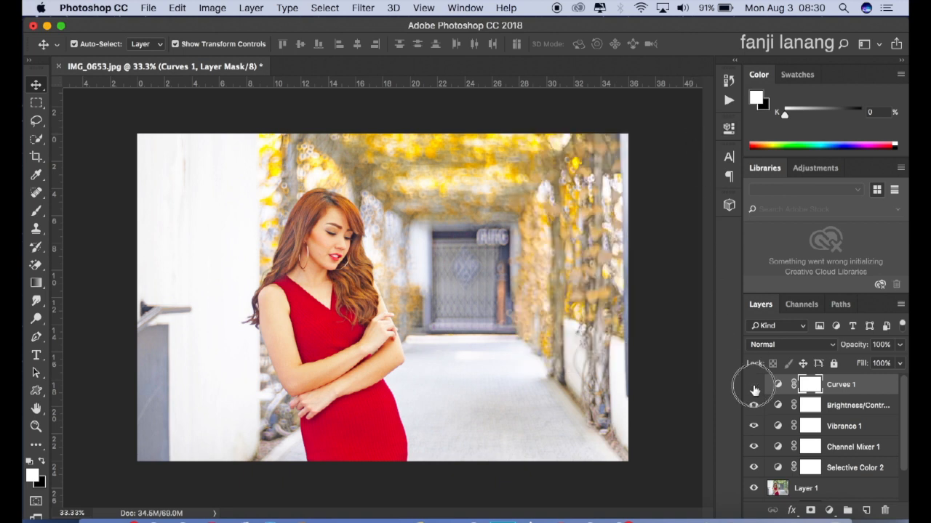
{"action": "left_click", "coordinate": [754, 385]}
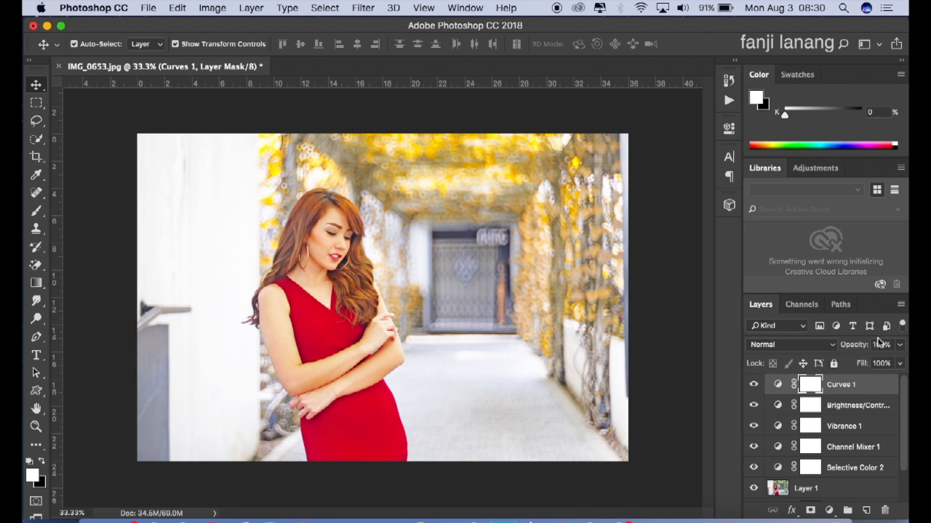
{"action": "left_click_drag", "start_coordinate": [901, 348], "coordinate": [874, 371]}
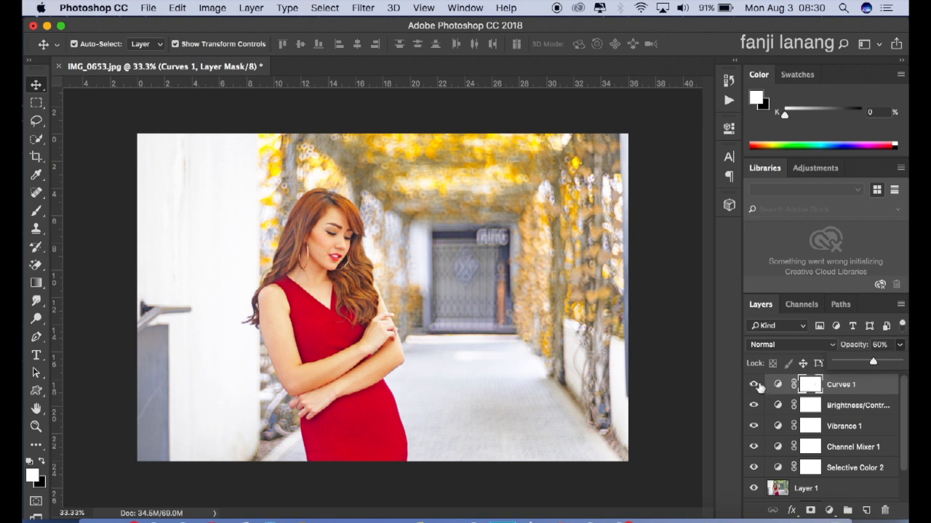
{"action": "left_click", "coordinate": [755, 386]}
{"action": "left_click", "coordinate": [755, 386]}
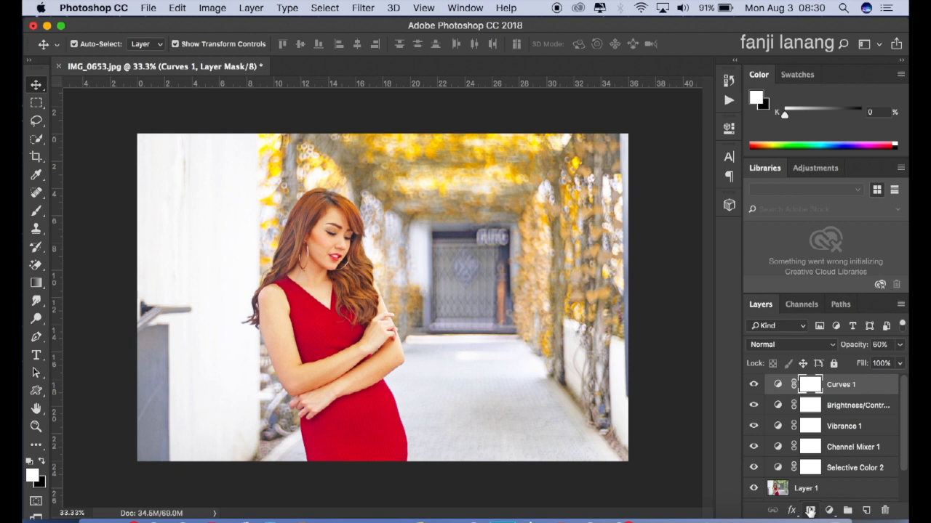
- Add a new layer above Curves 1 and stamp the 600 px signature brush in black near the photo's lower-right corner
{"action": "left_click", "coordinate": [866, 510]}
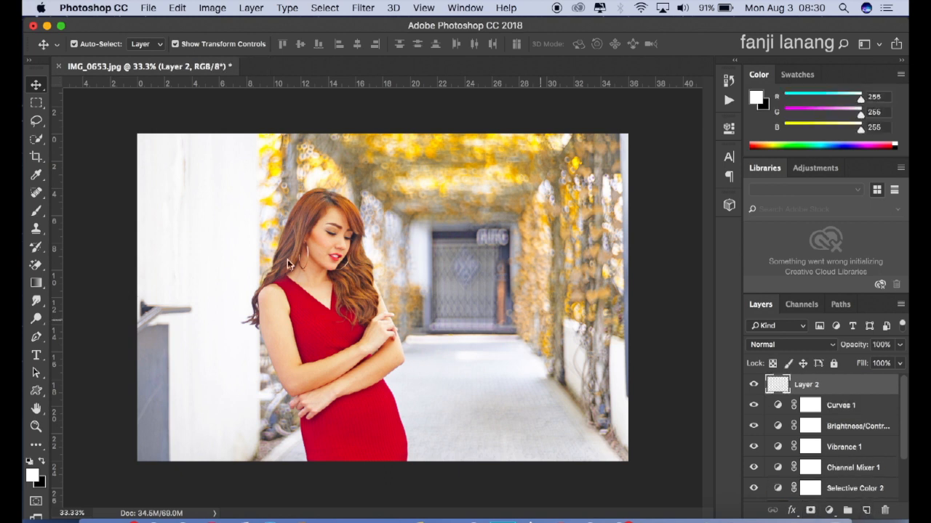
{"action": "left_click", "coordinate": [35, 210]}
{"action": "left_click", "coordinate": [95, 45]}
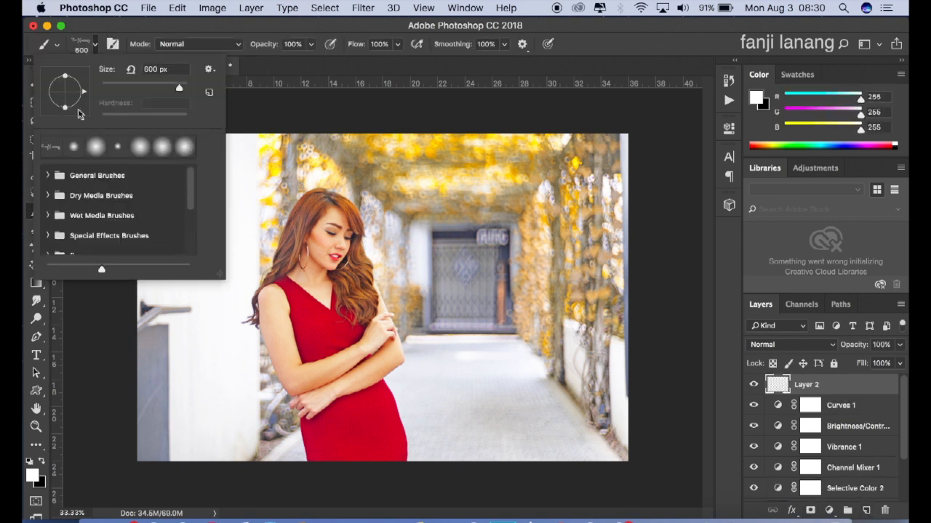
{"action": "left_click", "coordinate": [613, 48]}
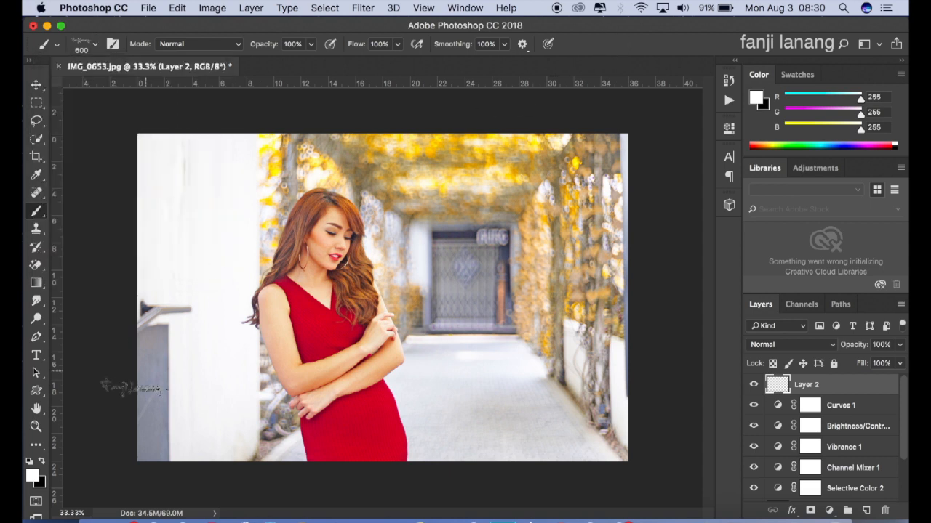
{"action": "left_click", "coordinate": [30, 461]}
{"action": "left_click", "coordinate": [183, 444]}
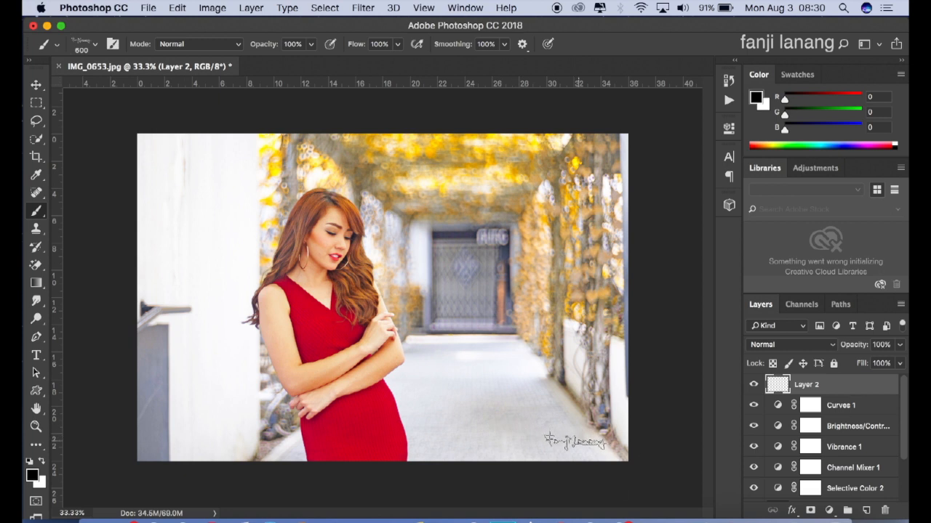
{"action": "left_click", "coordinate": [575, 441]}
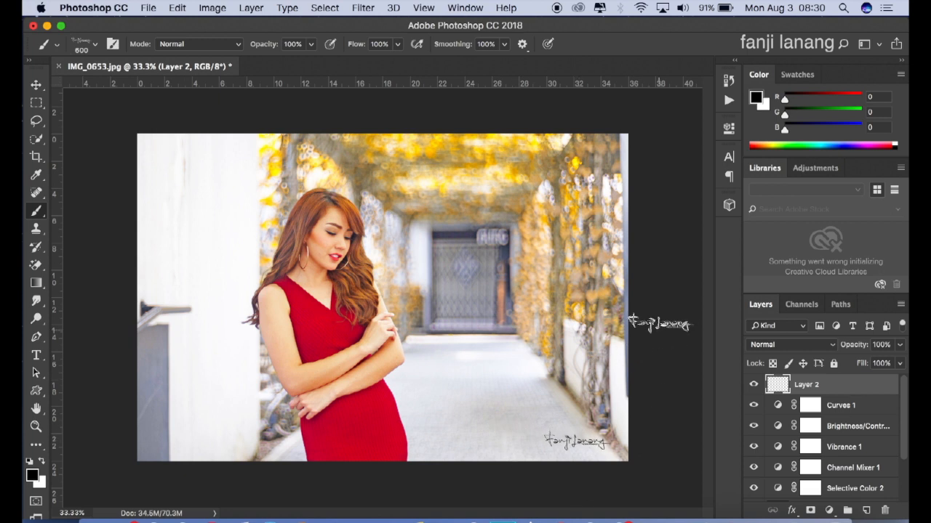